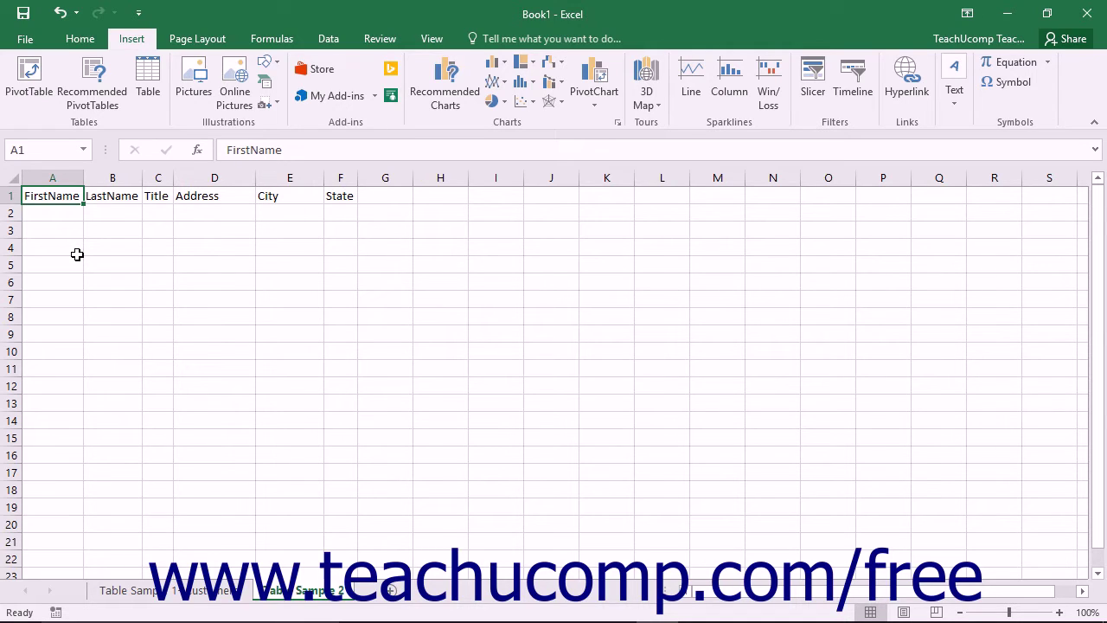
Review the FirstName through State columns A–F, then switch to the customer records sheet.
{"action": "left_click", "coordinate": [55, 176]}
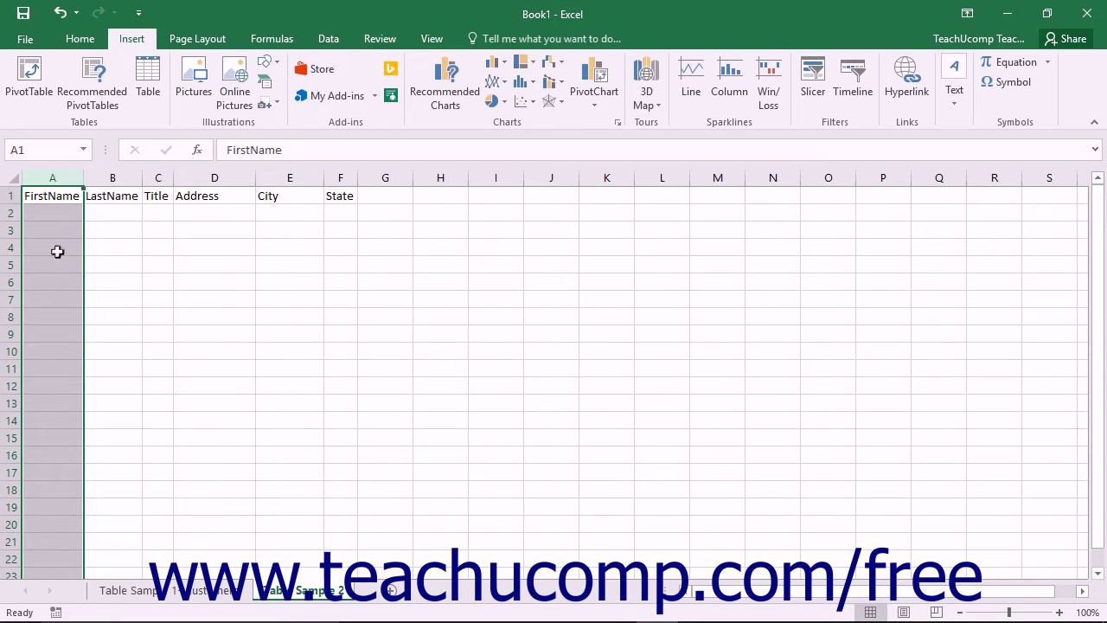
{"action": "left_click", "coordinate": [112, 178]}
{"action": "left_click", "coordinate": [160, 178]}
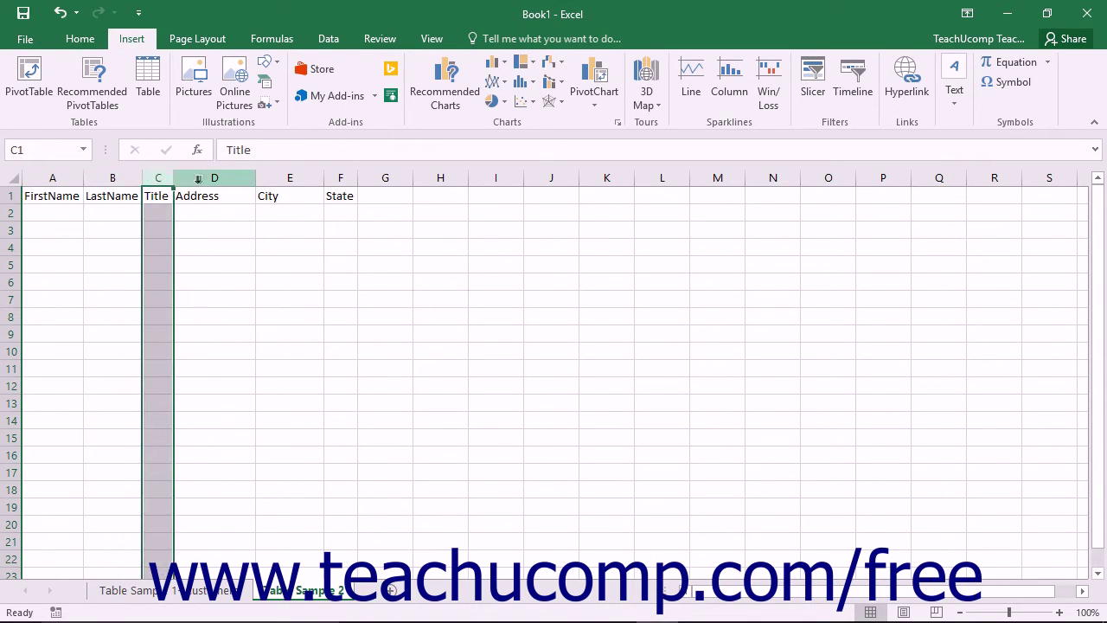
{"action": "left_click", "coordinate": [206, 179]}
{"action": "left_click", "coordinate": [289, 178]}
{"action": "left_click", "coordinate": [338, 179]}
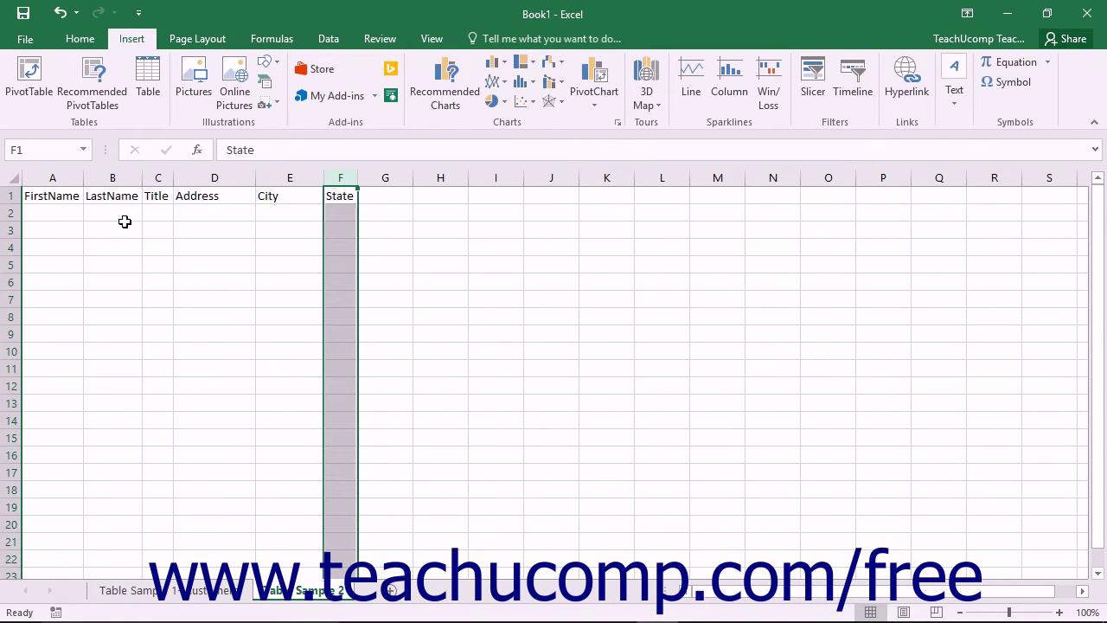
{"action": "left_click", "coordinate": [151, 589]}
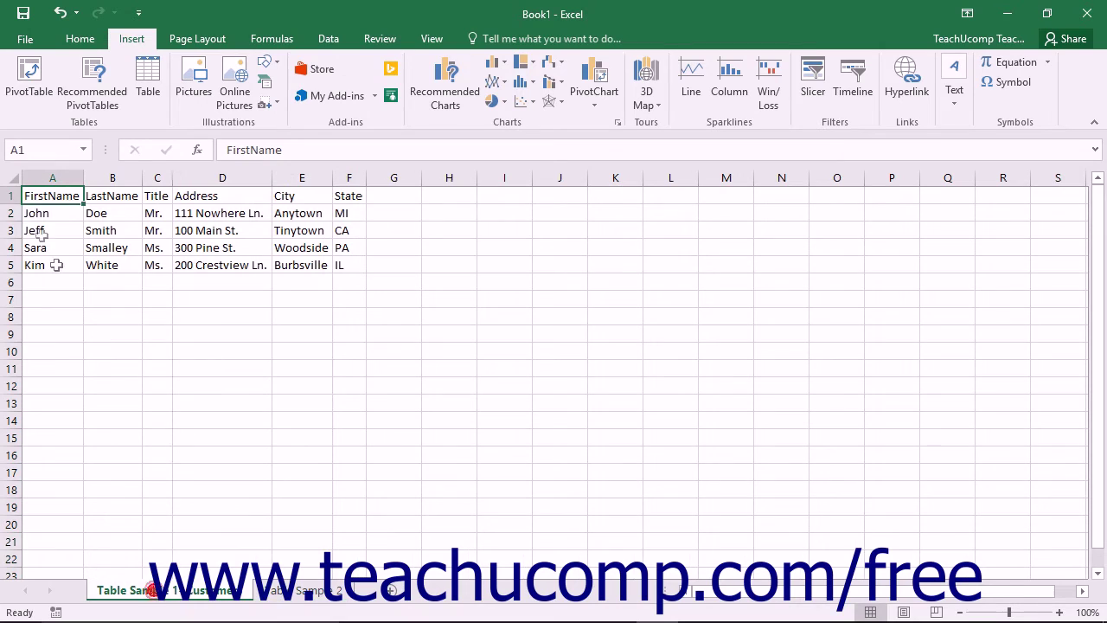
{"action": "left_click", "coordinate": [12, 213]}
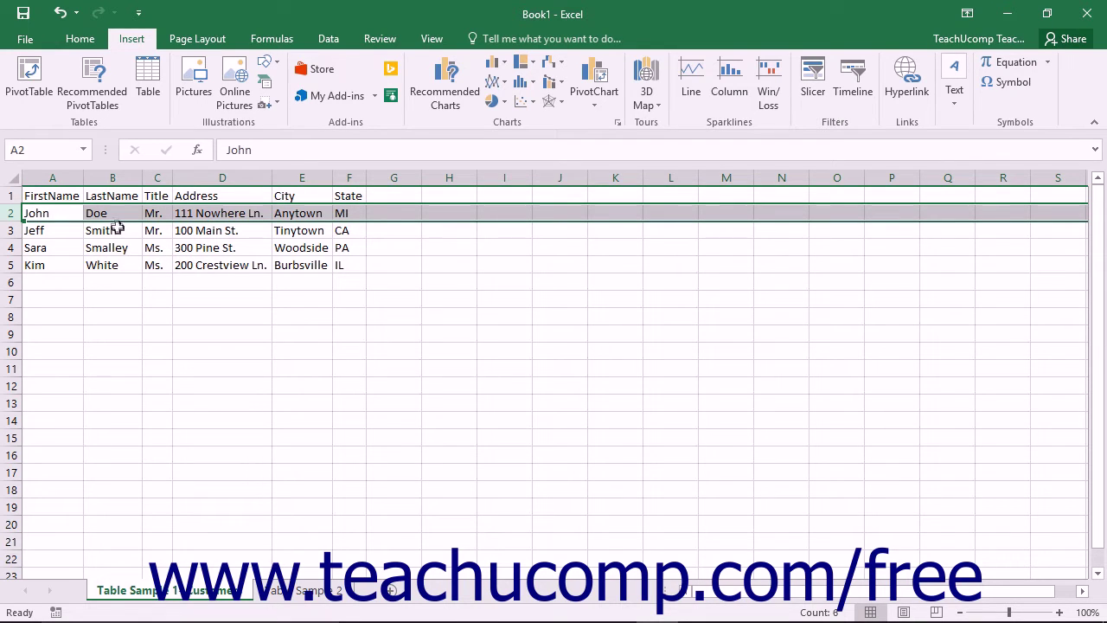
{"action": "left_click", "coordinate": [69, 197]}
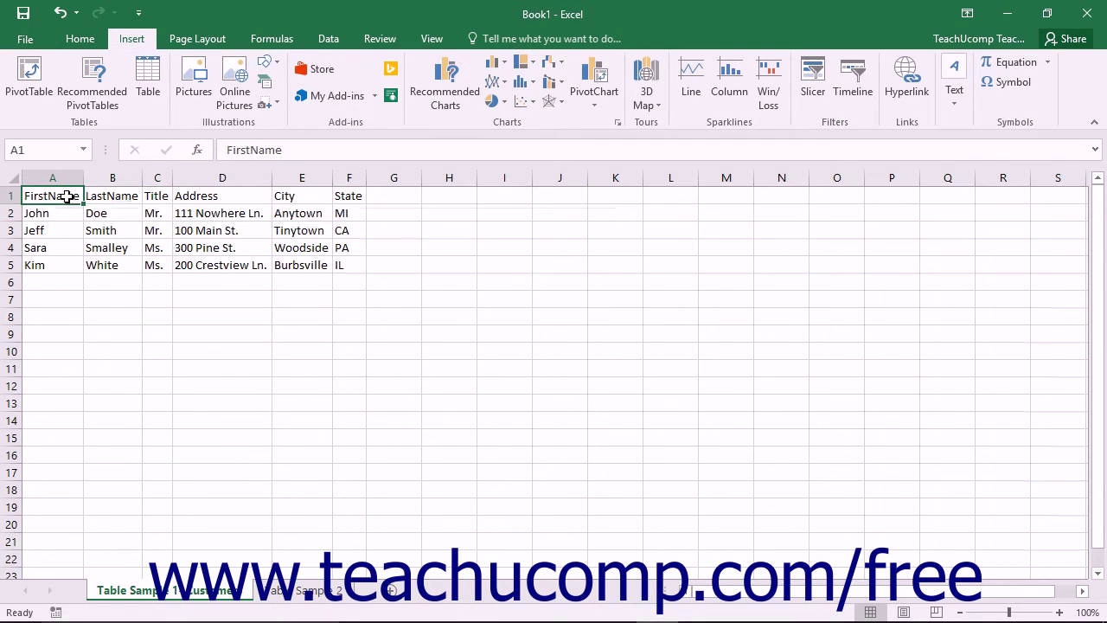
{"action": "left_click", "coordinate": [295, 586]}
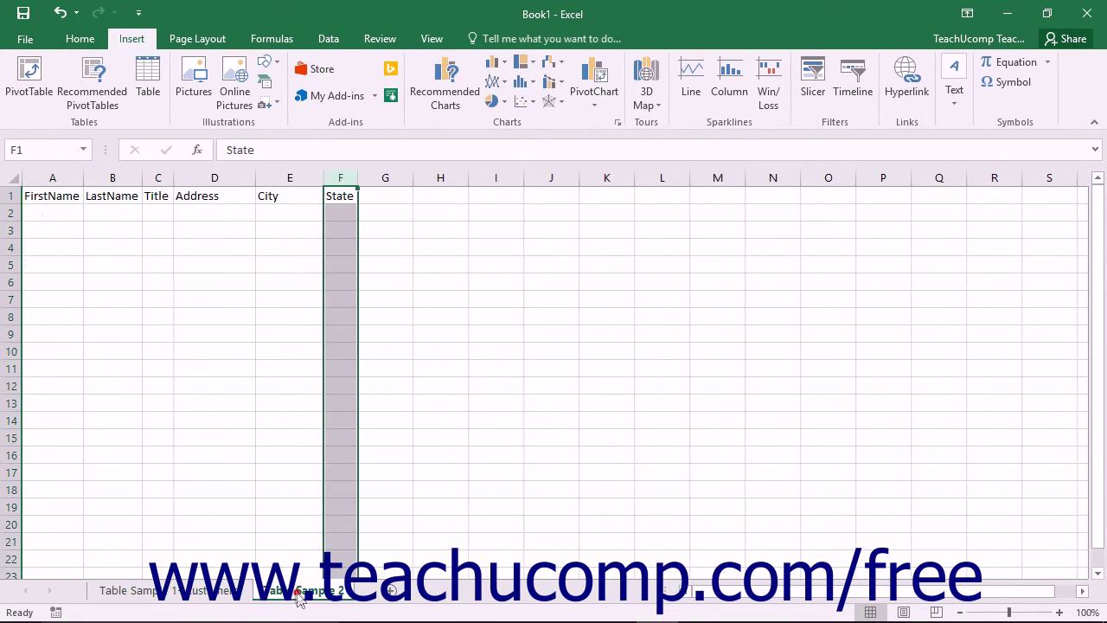
On the headings-only sheet, return the selection to the FirstName heading in cell A1.
{"action": "left_click", "coordinate": [55, 195]}
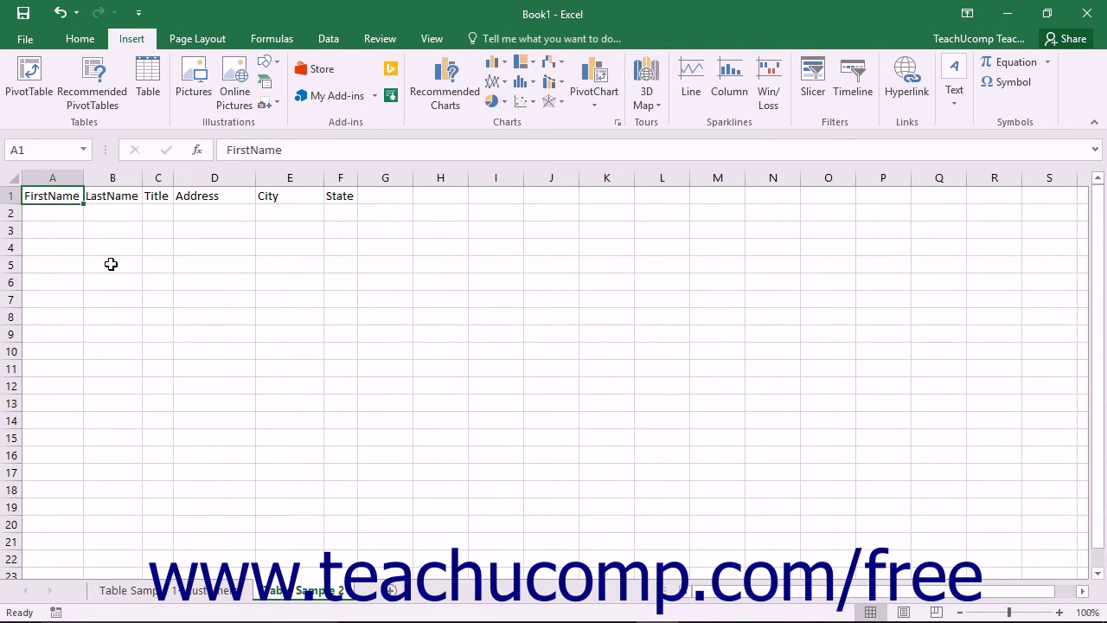
{"action": "left_click", "coordinate": [66, 177]}
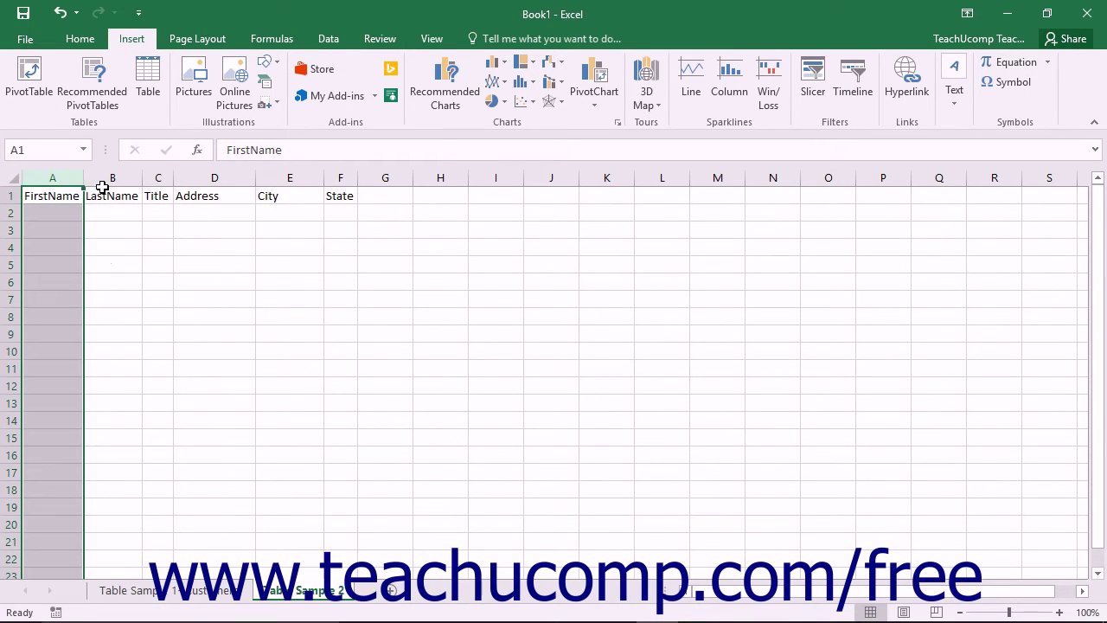
{"action": "left_click", "coordinate": [103, 192]}
{"action": "left_click", "coordinate": [76, 194]}
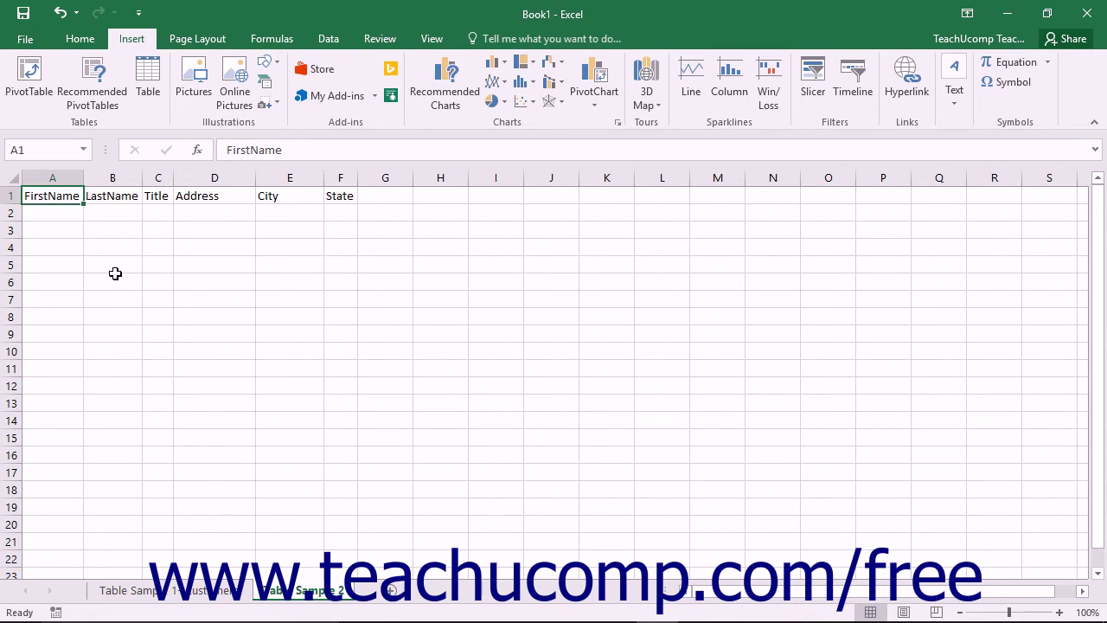
Select the six heading cells A1:F1, FirstName through State, as the new table's range.
{"action": "left_click", "coordinate": [11, 198]}
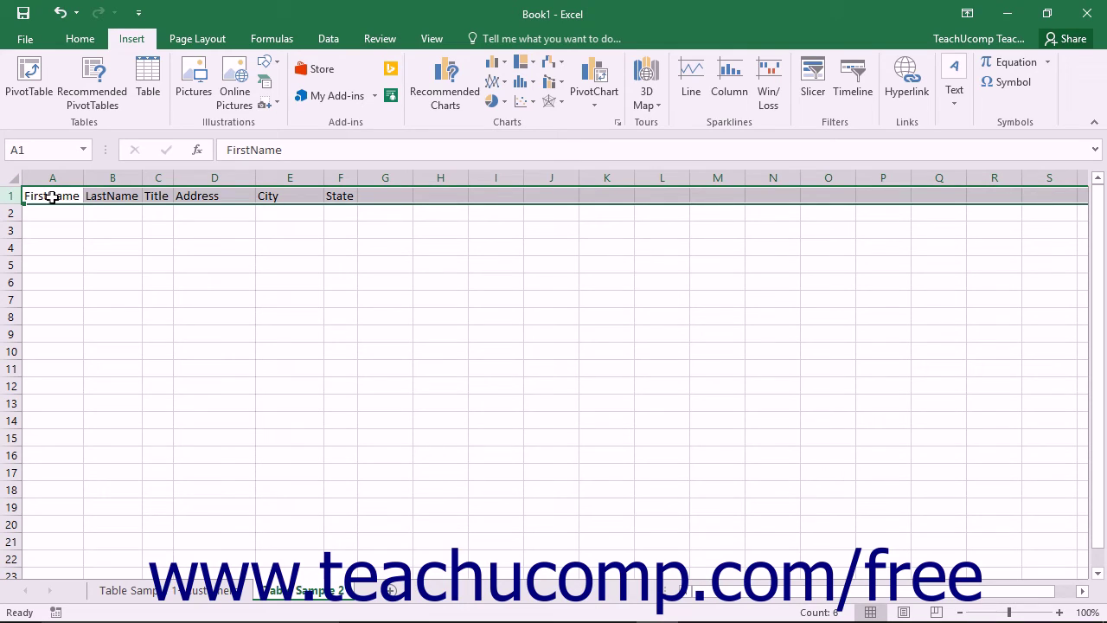
{"action": "left_click", "coordinate": [53, 197]}
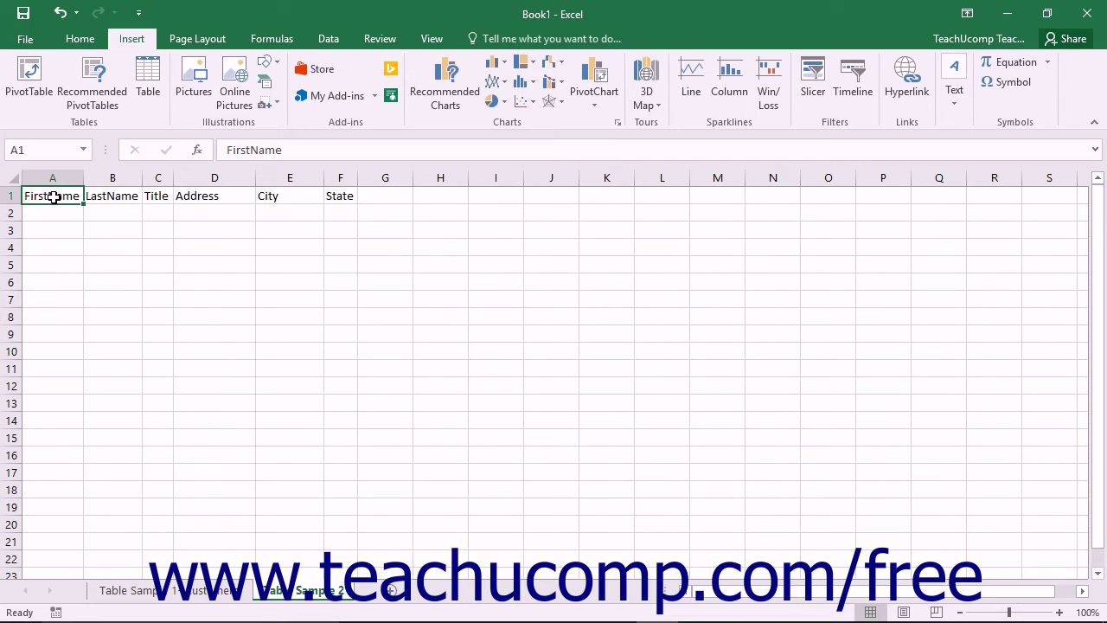
{"action": "left_click_drag", "start_coordinate": [54, 197], "coordinate": [329, 198]}
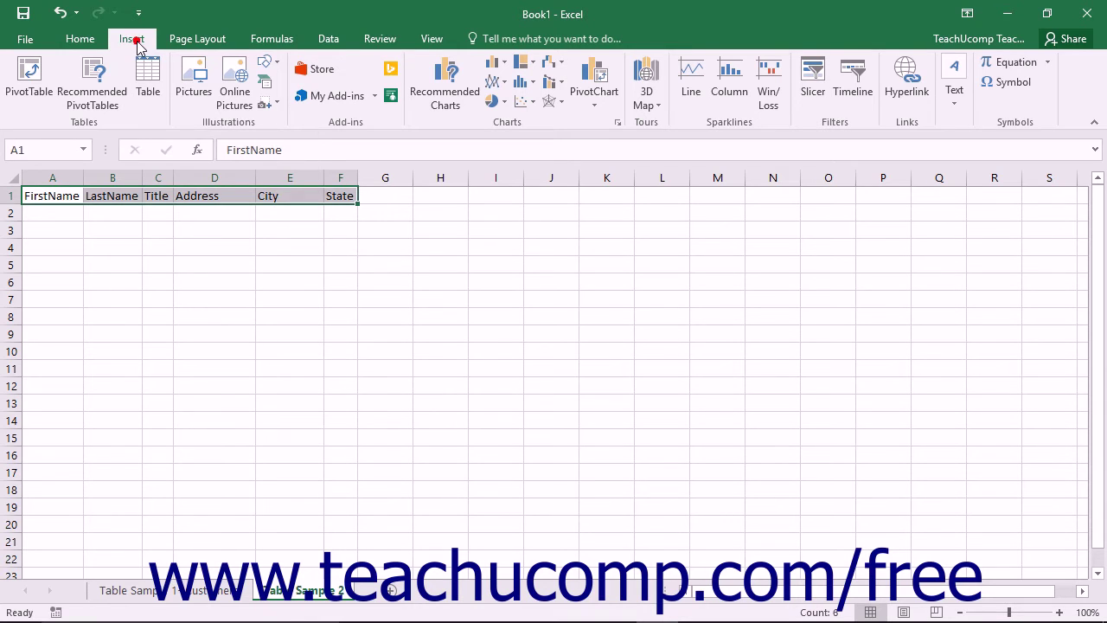
{"action": "left_click", "coordinate": [147, 89]}
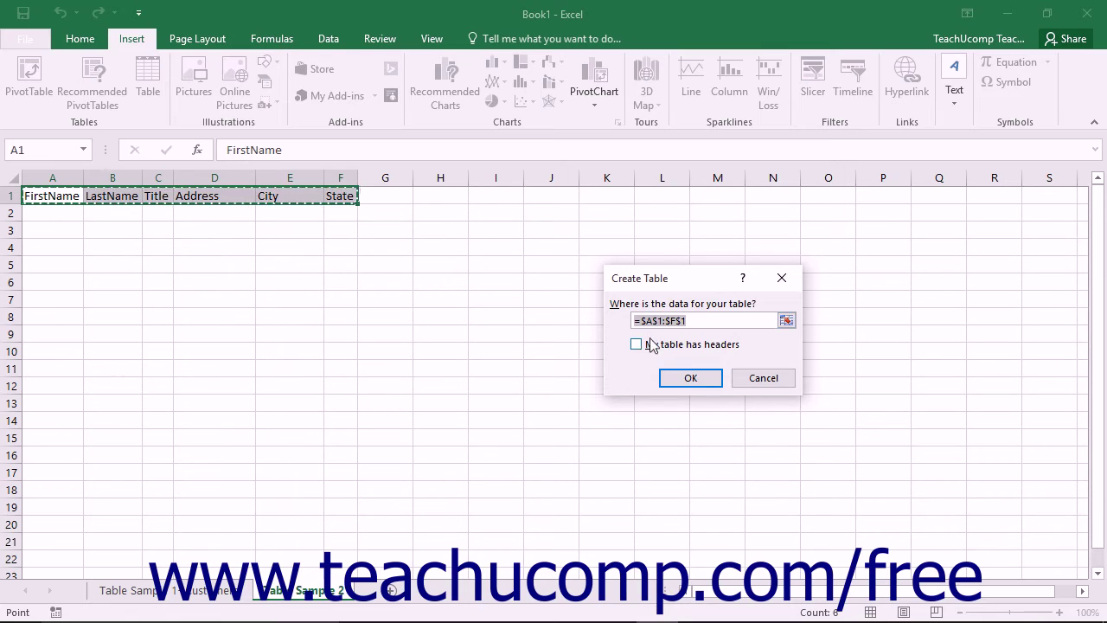
Create Table1 from A1:F1 with My table has headers checked, then return to the customer sheet.
{"action": "left_click", "coordinate": [636, 345]}
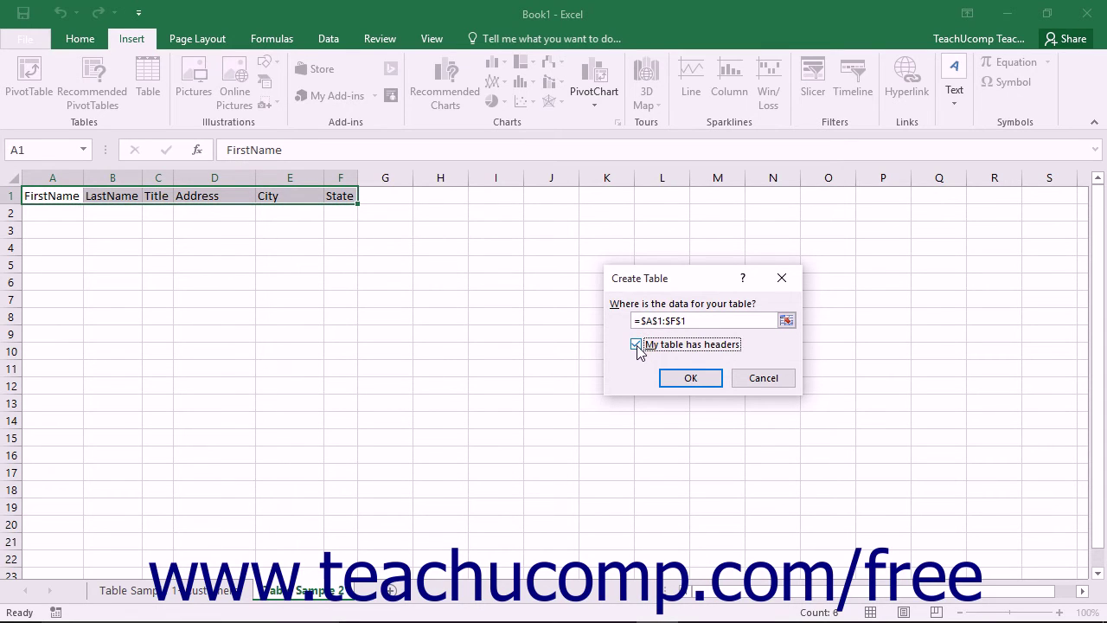
{"action": "left_click", "coordinate": [687, 378]}
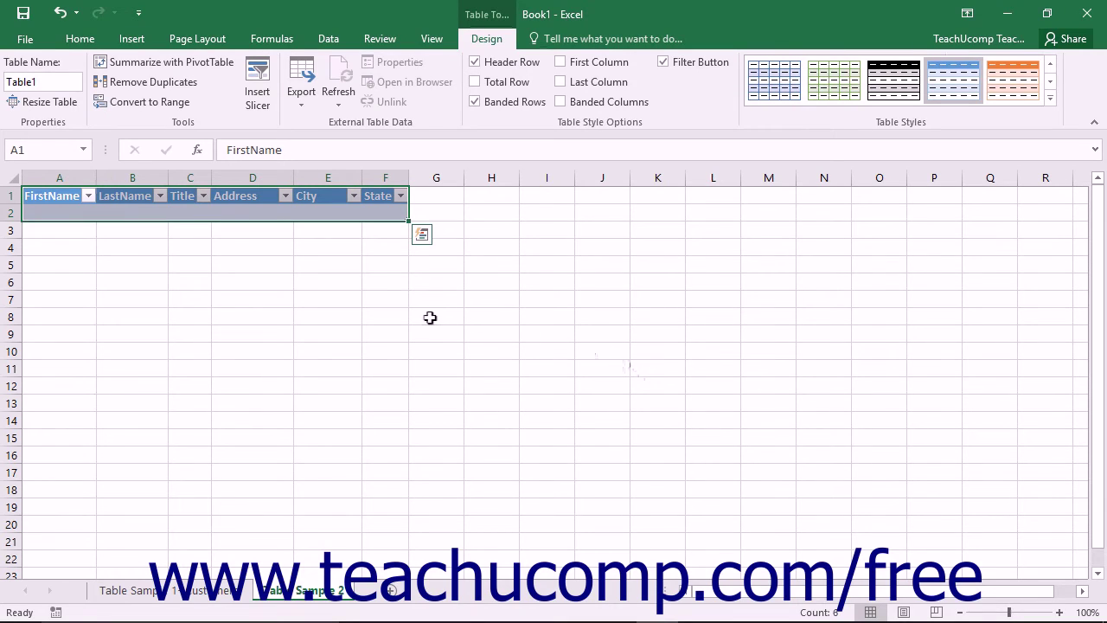
{"action": "left_click", "coordinate": [51, 214]}
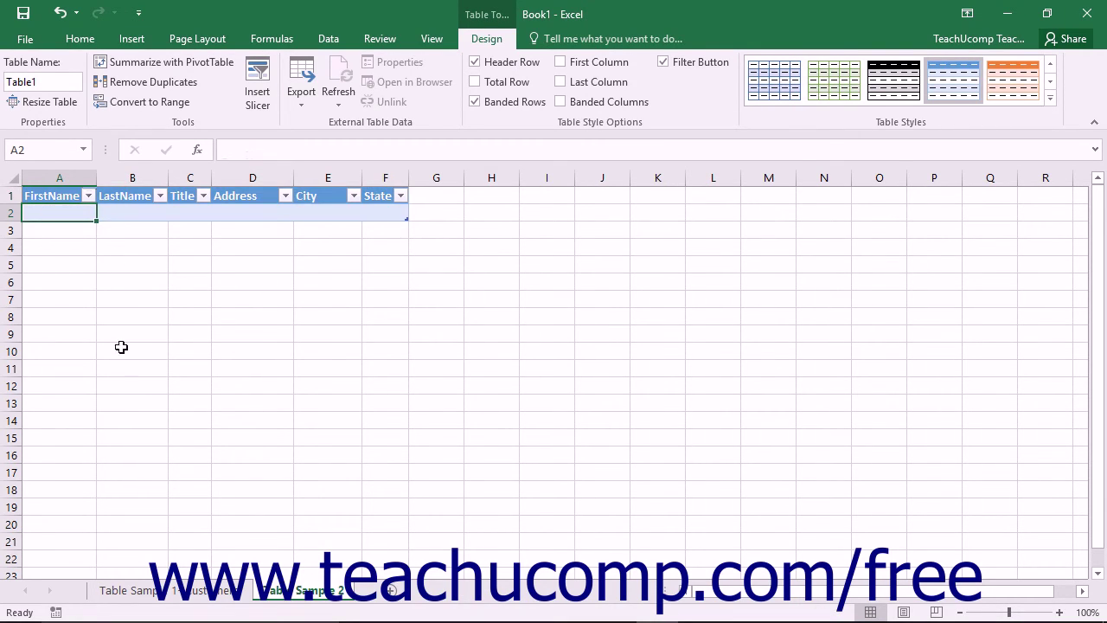
{"action": "left_click", "coordinate": [192, 593]}
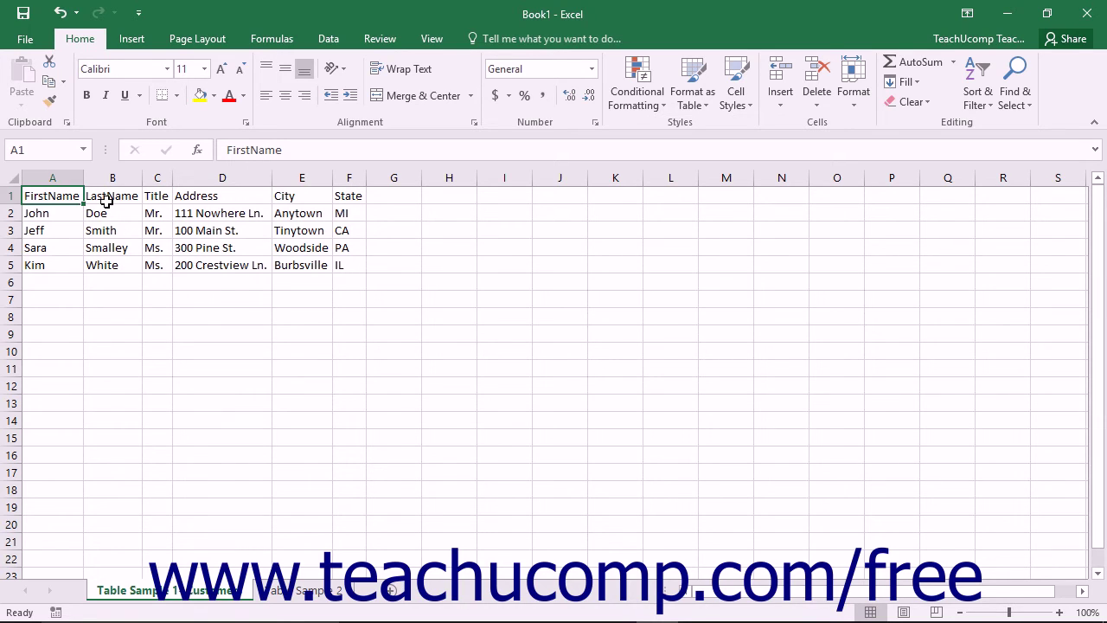
Select the customer data A1:F5 and apply Table Style Medium 1 from Format as Table.
{"action": "mouse_move", "coordinate": [48, 193]}
{"action": "left_mouse_down"}
{"action": "mouse_move", "coordinate": [333, 250]}
{"action": "mouse_move", "coordinate": [346, 268]}
{"action": "left_mouse_up"}
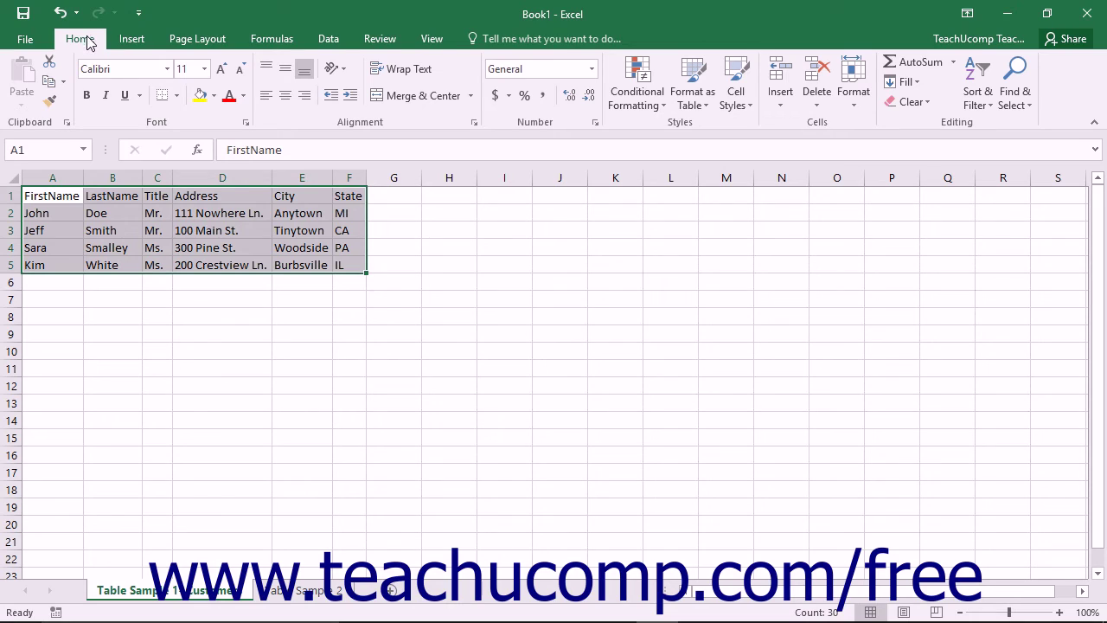
{"action": "left_click", "coordinate": [698, 109]}
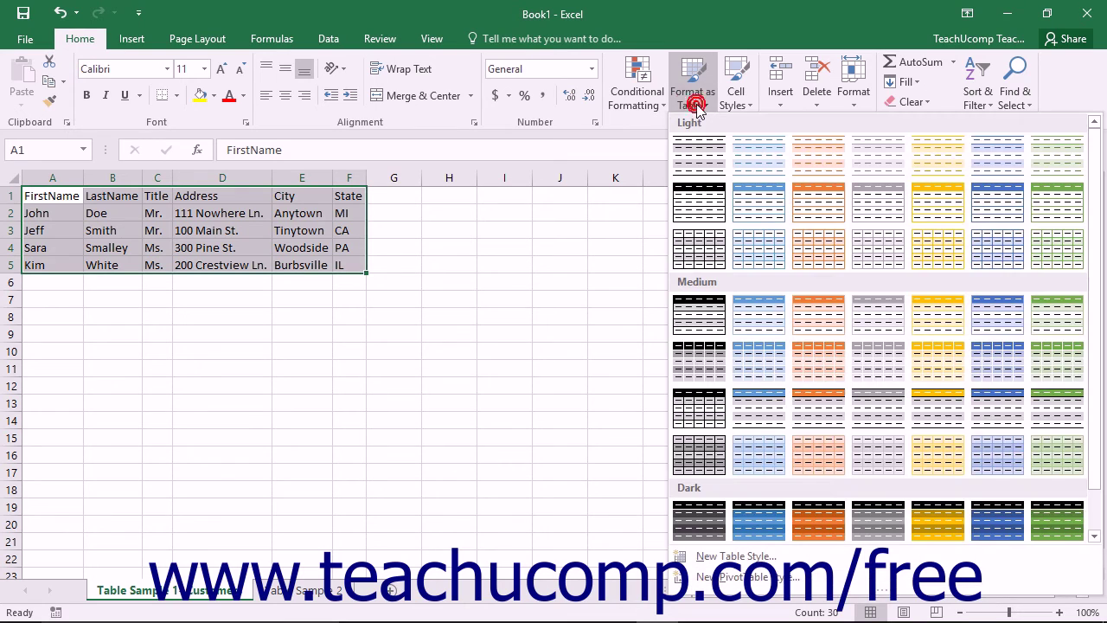
{"action": "left_click", "coordinate": [714, 320]}
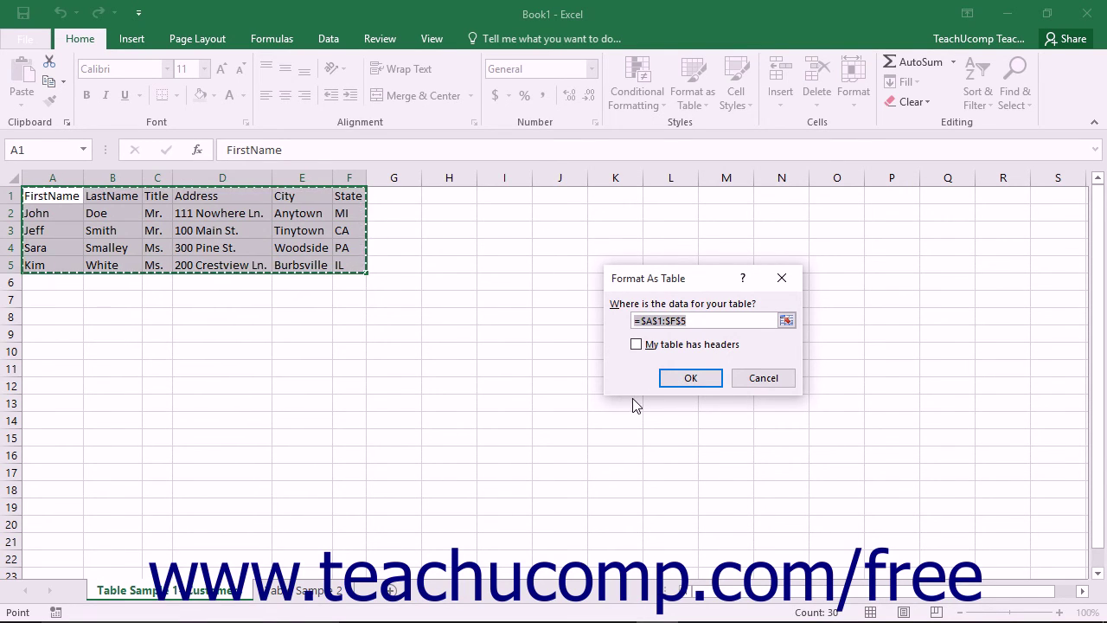
Confirm range $A$1:$F$5 with My table has headers checked, creating Table2.
{"action": "left_click", "coordinate": [641, 346]}
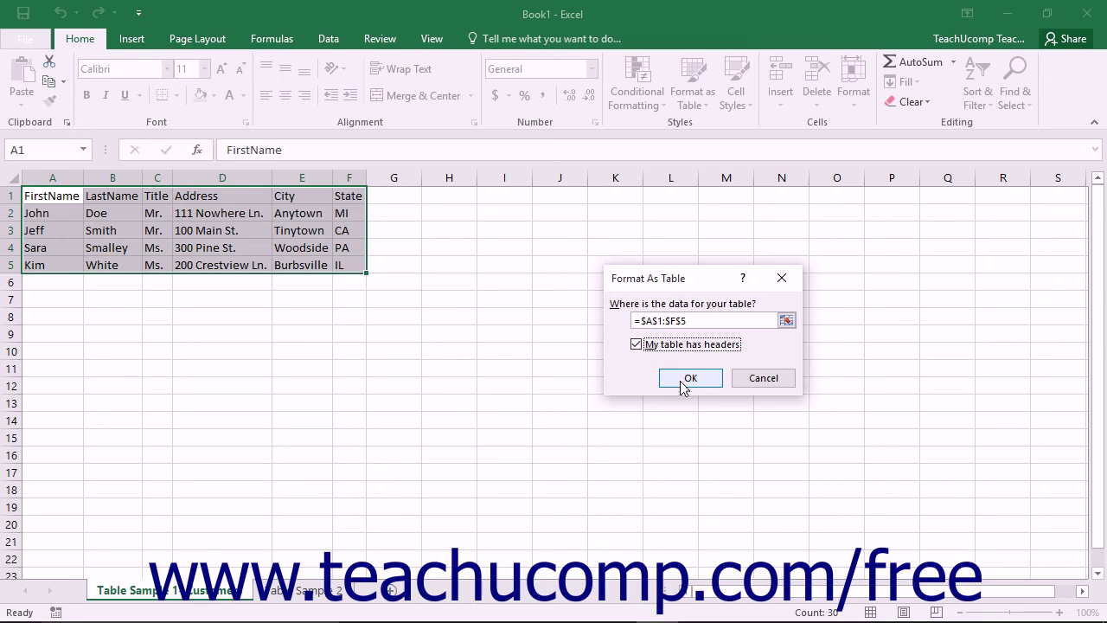
{"action": "left_click", "coordinate": [683, 380]}
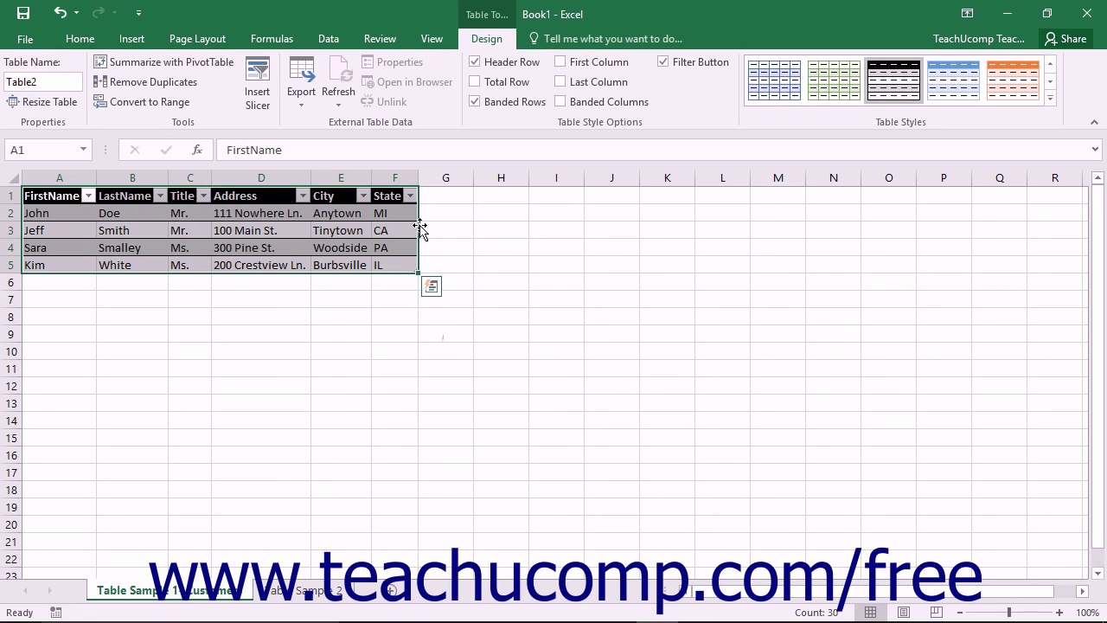
{"action": "left_click", "coordinate": [385, 195]}
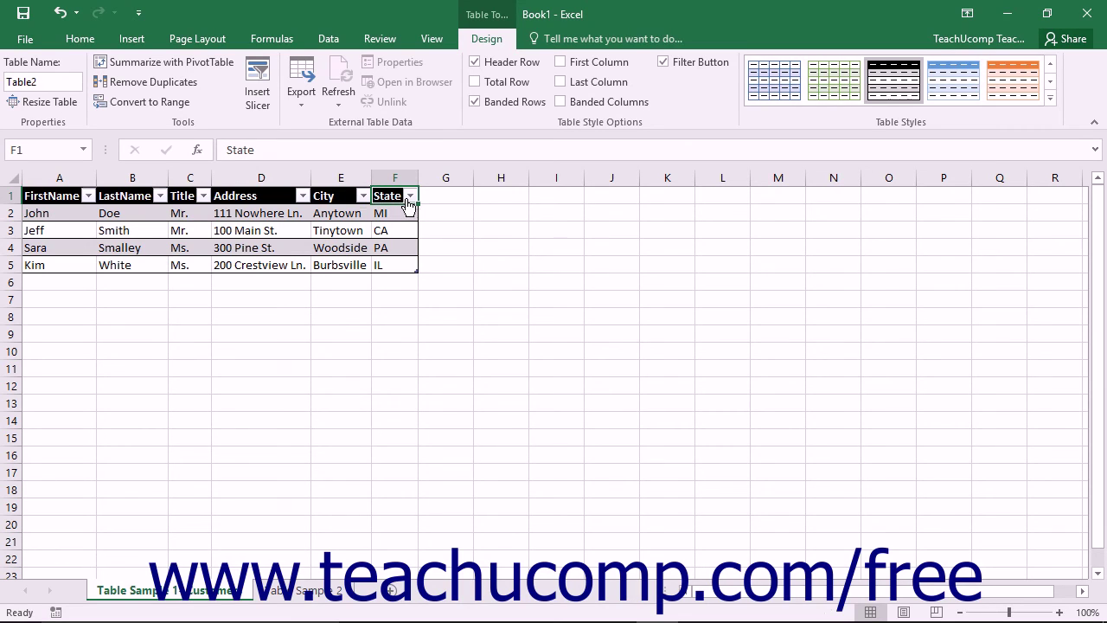
{"action": "left_click", "coordinate": [410, 196]}
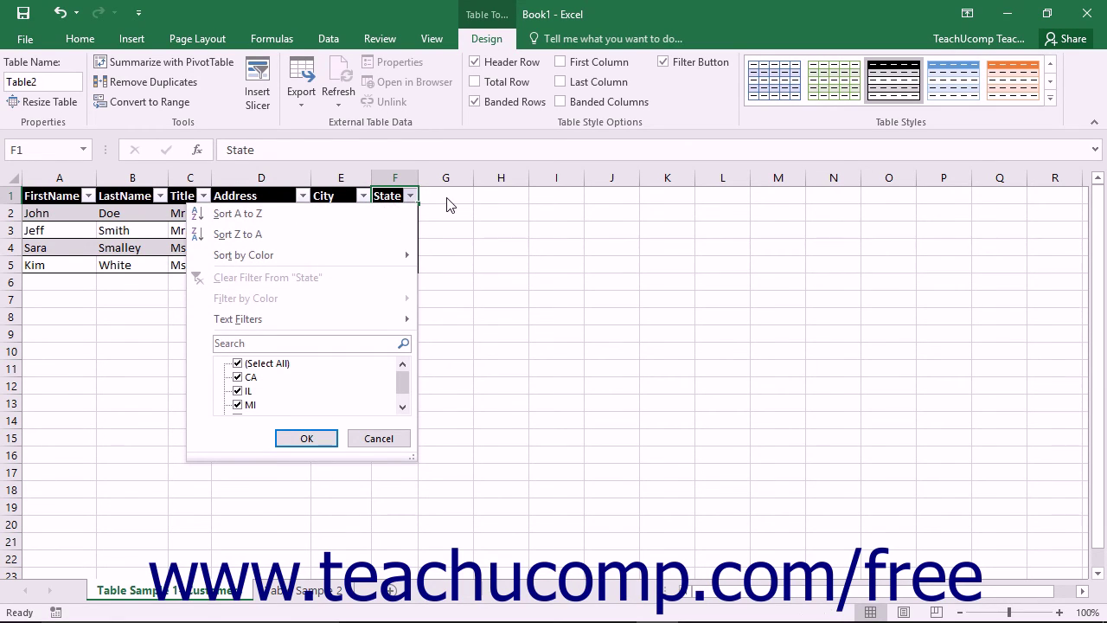
{"action": "left_click", "coordinate": [445, 199]}
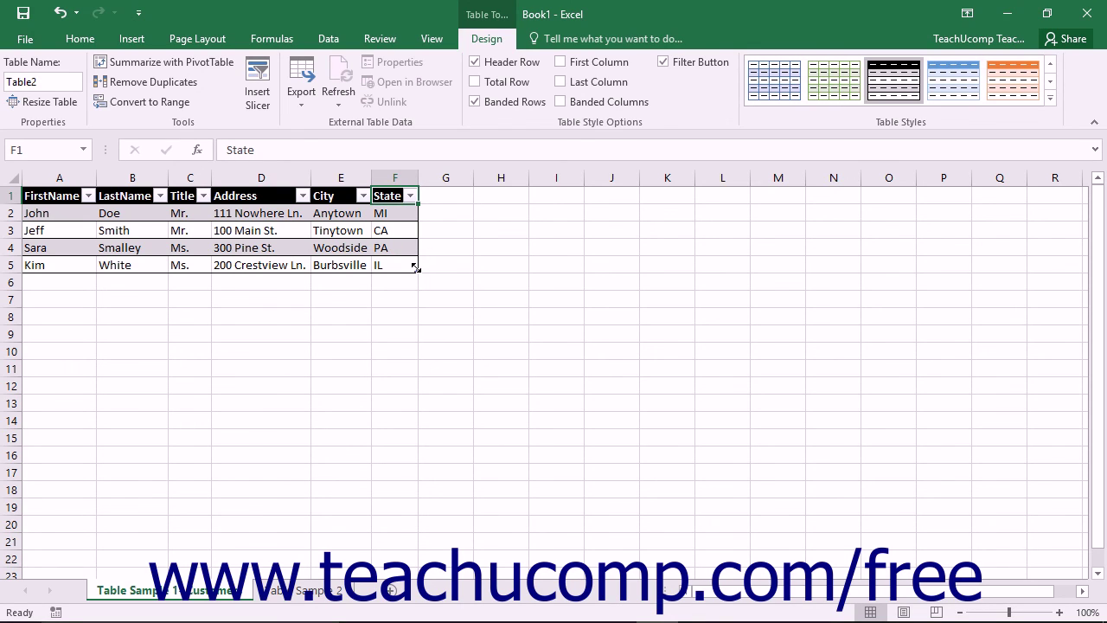
{"action": "left_click_drag", "start_coordinate": [416, 269], "coordinate": [463, 269]}
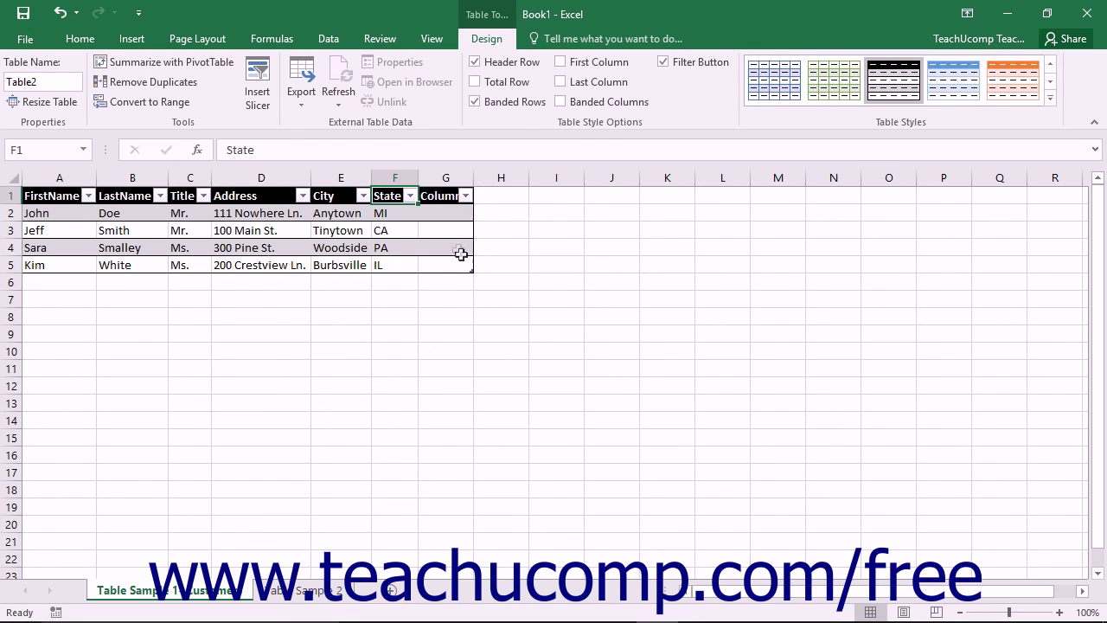
Rename the new column G heading from Column1 to Zip.
{"action": "left_click", "coordinate": [434, 197]}
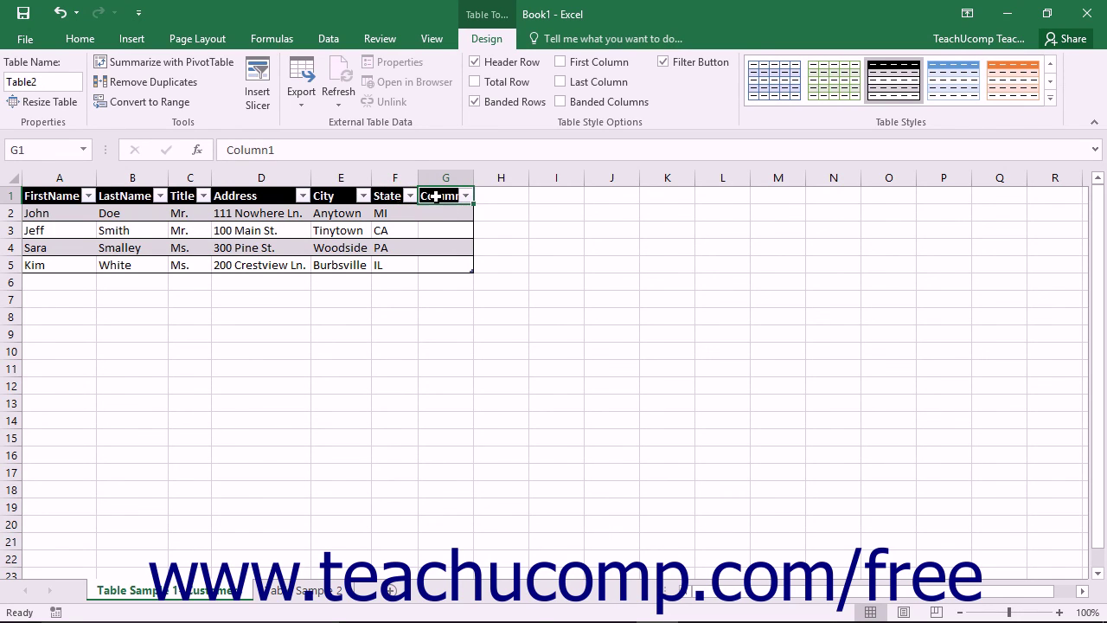
{"action": "double_click", "coordinate": [437, 197]}
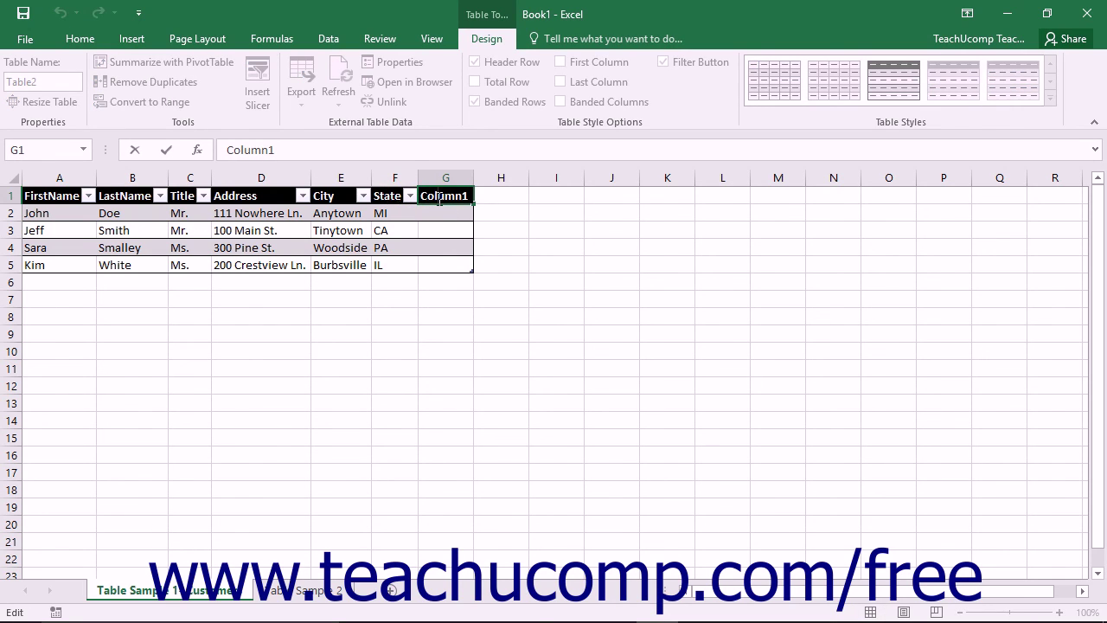
{"action": "key", "text": "BackSpace"}
{"action": "key", "text": "BackSpace"}
{"action": "key", "text": "BackSpace"}
{"action": "key", "text": "BackSpace"}
{"action": "key", "text": "BackSpace"}
{"action": "key", "text": "BackSpace"}
{"action": "key", "text": "BackSpace"}
{"action": "type", "text": "Zip"}
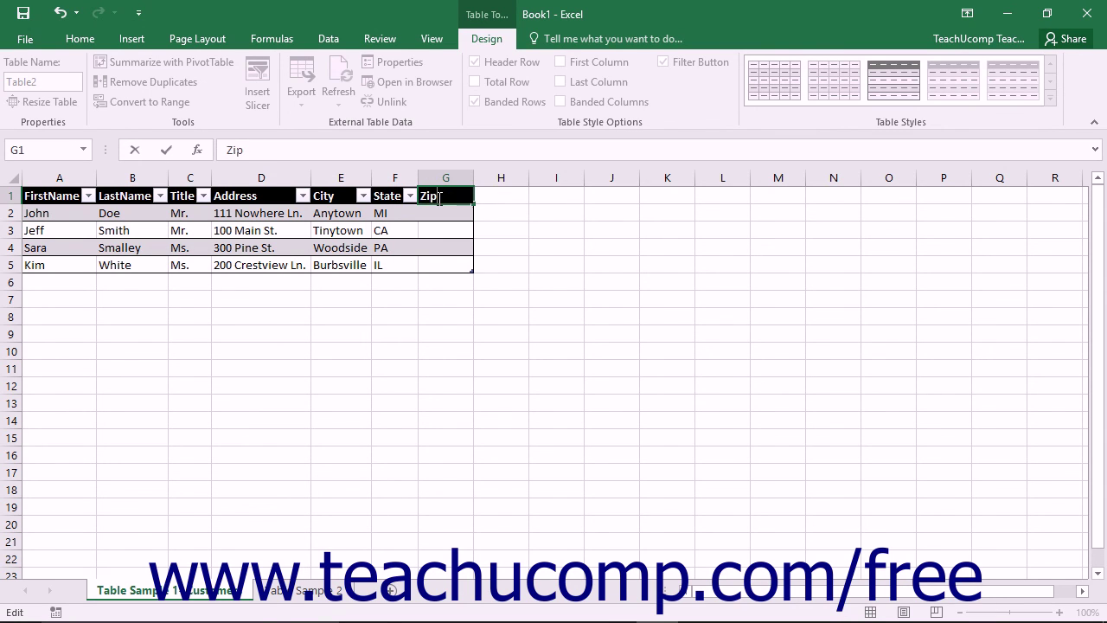